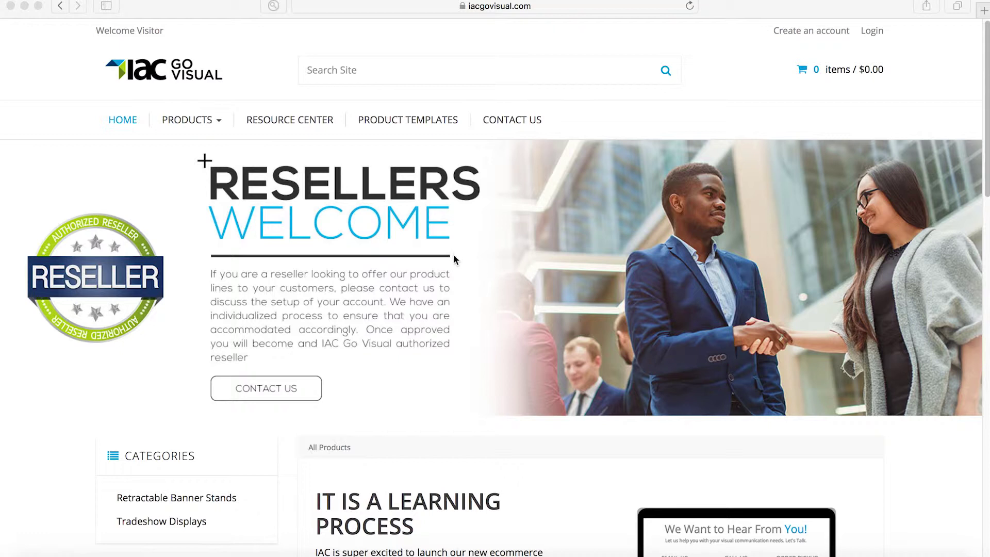
pyautogui.scroll(-10, 454, 259)
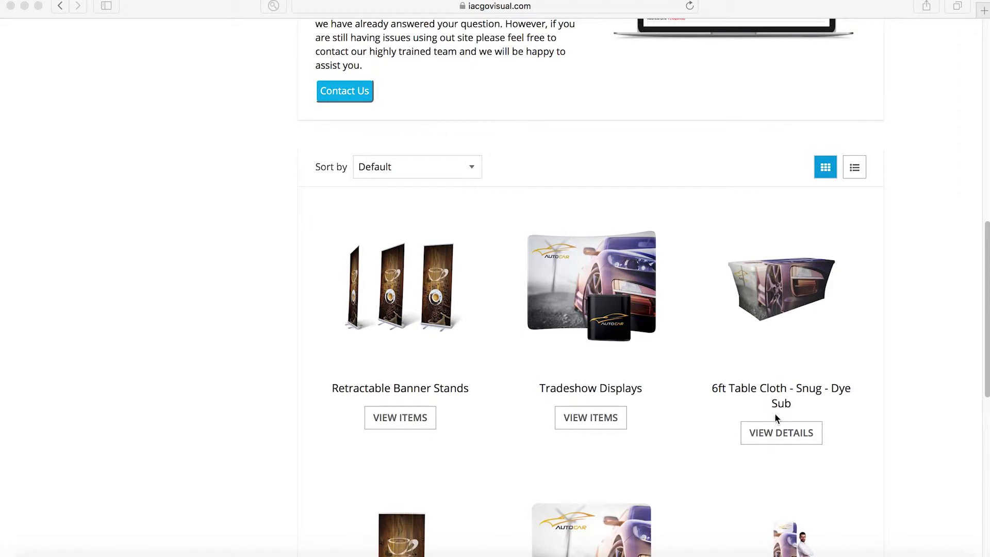
# Open the 6ft Table Cloth - Snug - Dye Sub details page and clear a stray text selection.
pyautogui.click(777, 438)
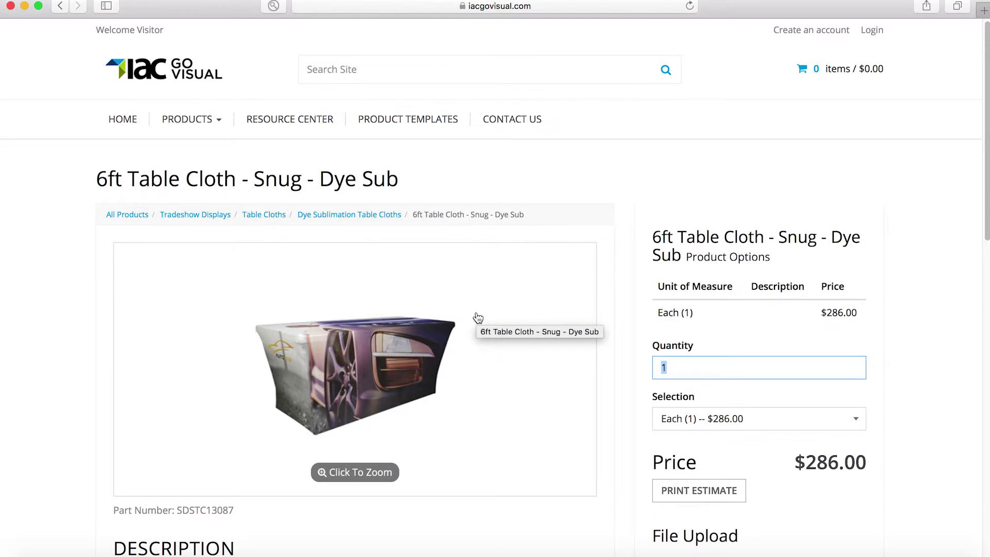
pyautogui.scroll(-5, 477, 318)
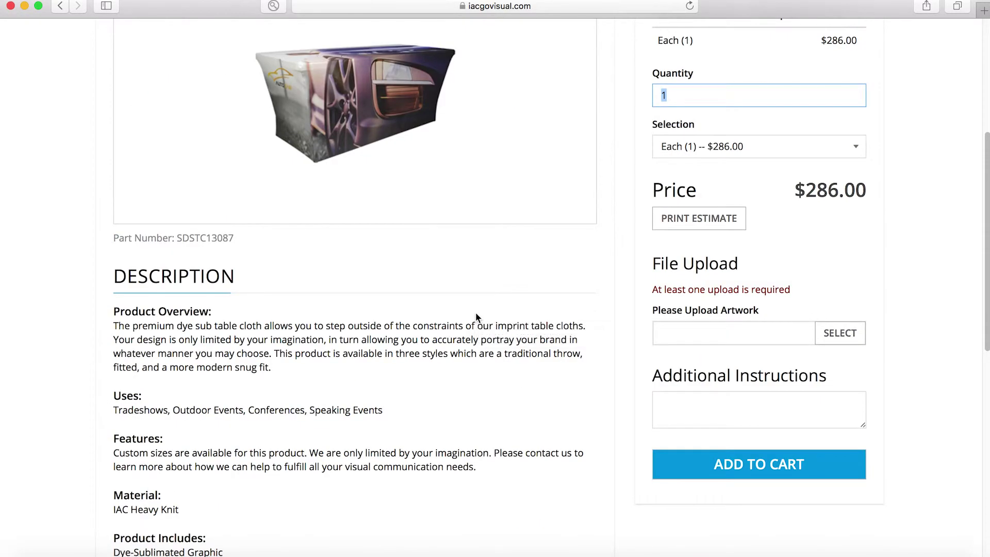
pyautogui.scroll(-1, 476, 317)
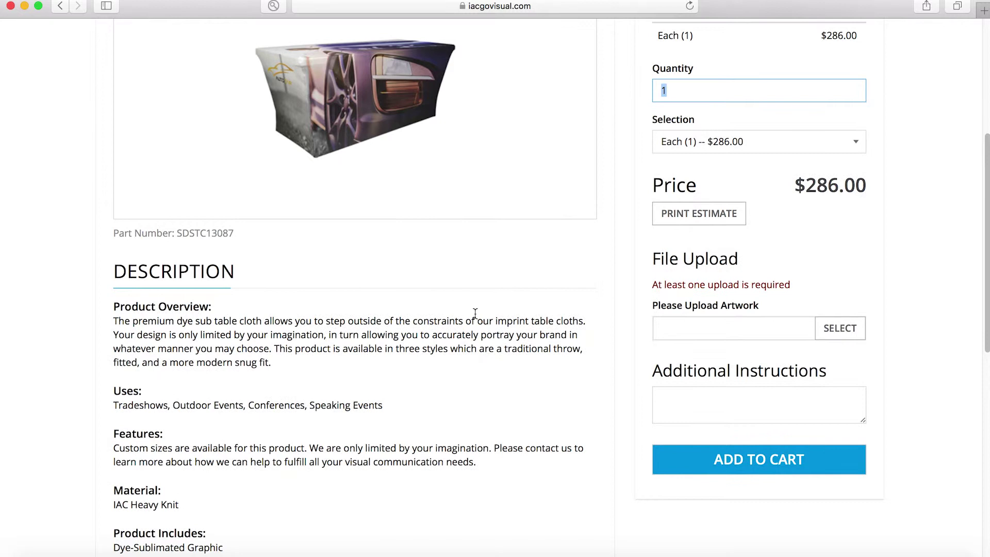
pyautogui.scroll(-1, 475, 313)
pyautogui.scroll(-2, 475, 313)
pyautogui.scroll(-2, 475, 312)
pyautogui.scroll(-1, 476, 317)
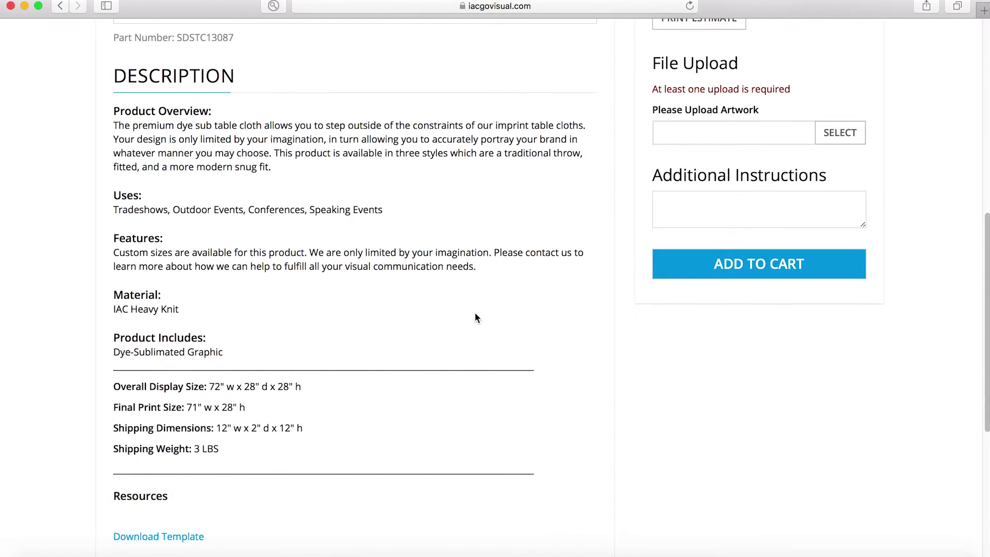
pyautogui.scroll(-2, 476, 318)
pyautogui.scroll(-3, 475, 317)
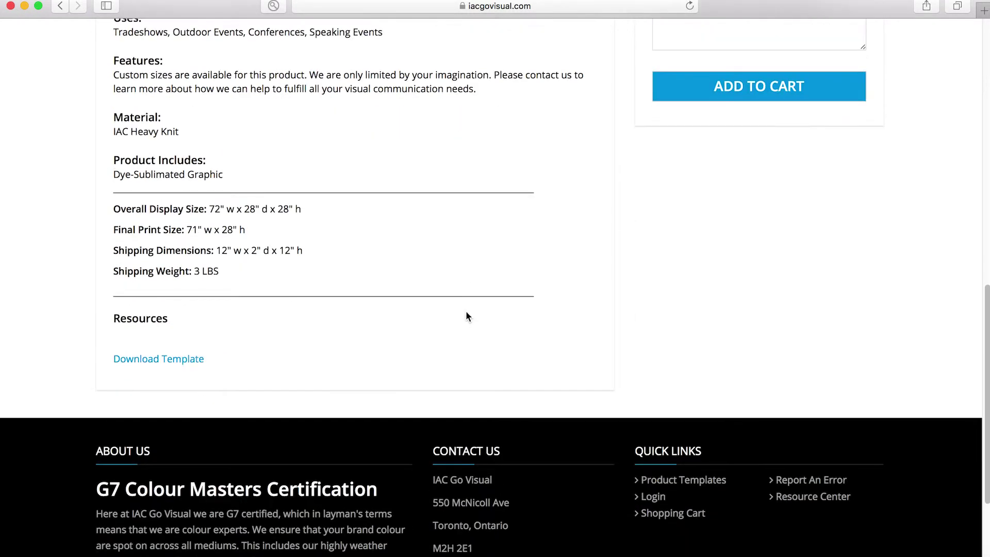
pyautogui.moveTo(205, 359); pyautogui.dragTo(113, 356)
pyautogui.click(250, 357)
# Download the SDSTC13087 table cloth template PDF from the product's Resources section.
pyautogui.click(163, 359)
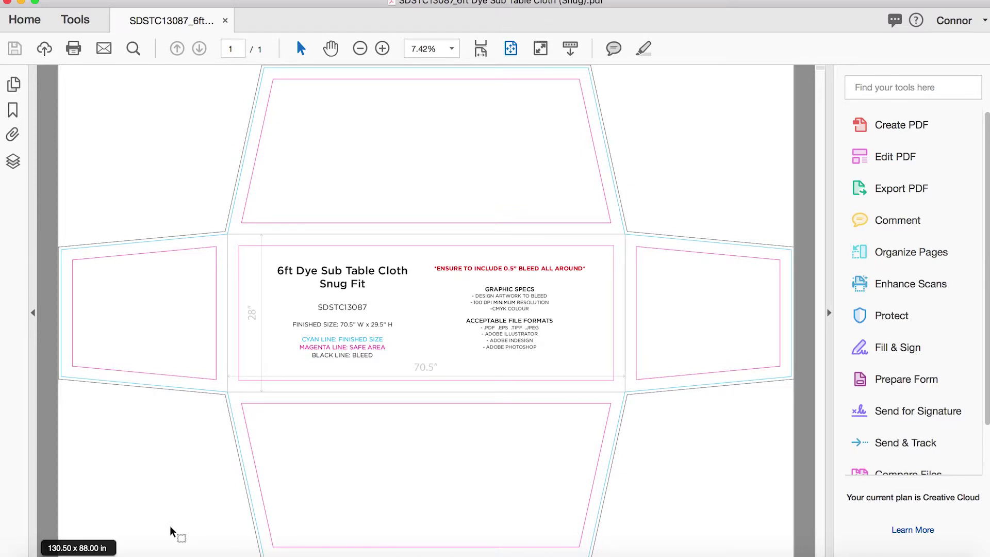
# Back in Safari, go to Product Templates and expand the Fabric Walls list.
pyautogui.click(139, 551)
pyautogui.scroll(5, 303, 381)
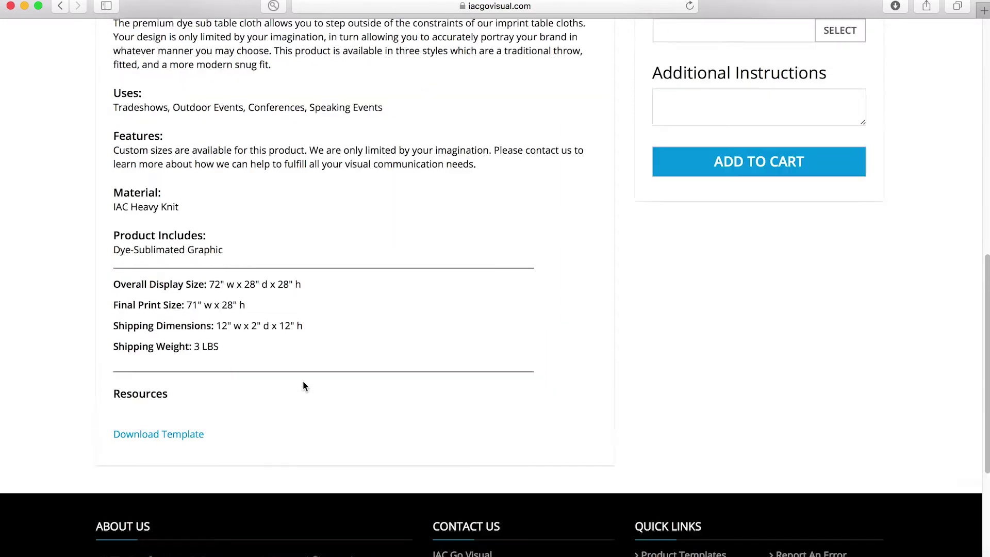
pyautogui.scroll(5, 303, 380)
pyautogui.scroll(3, 302, 384)
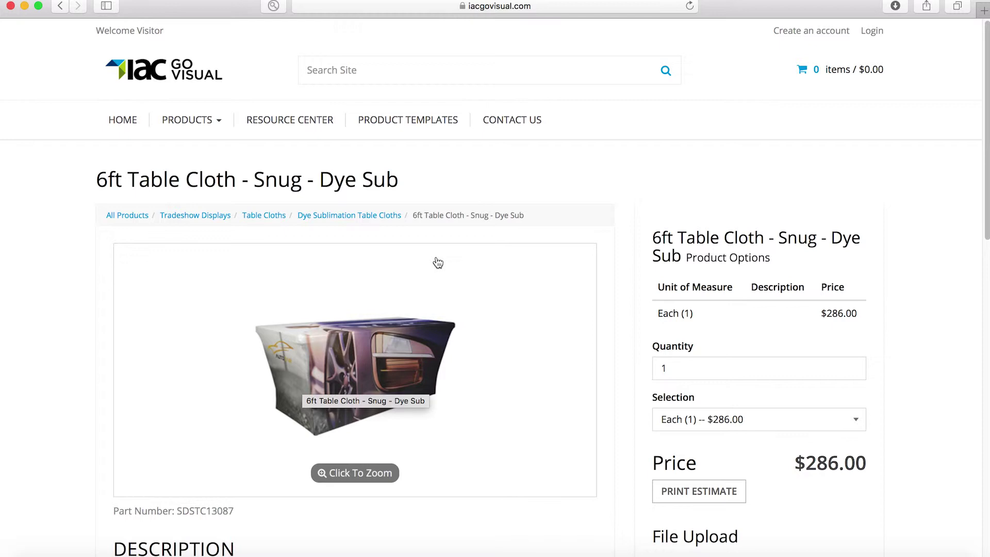
pyautogui.click(425, 125)
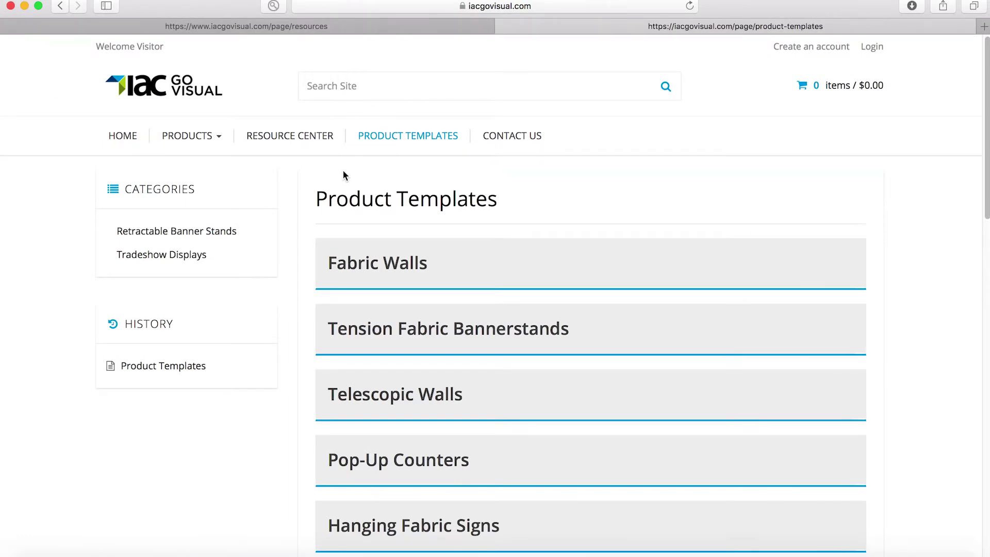
pyautogui.click(368, 262)
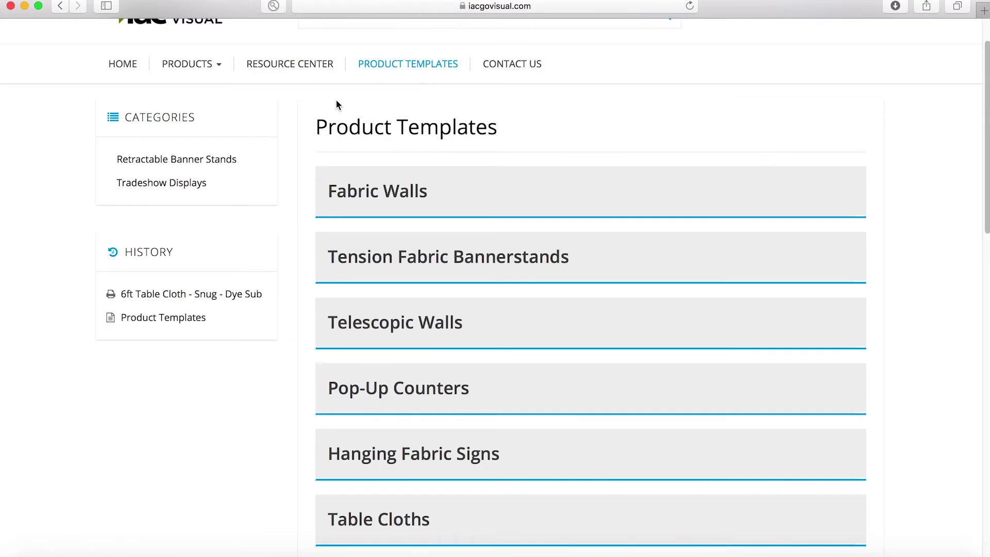
# Reach Product Templates through the Resource Center's Templates link and expand Fabric Walls.
pyautogui.click(305, 66)
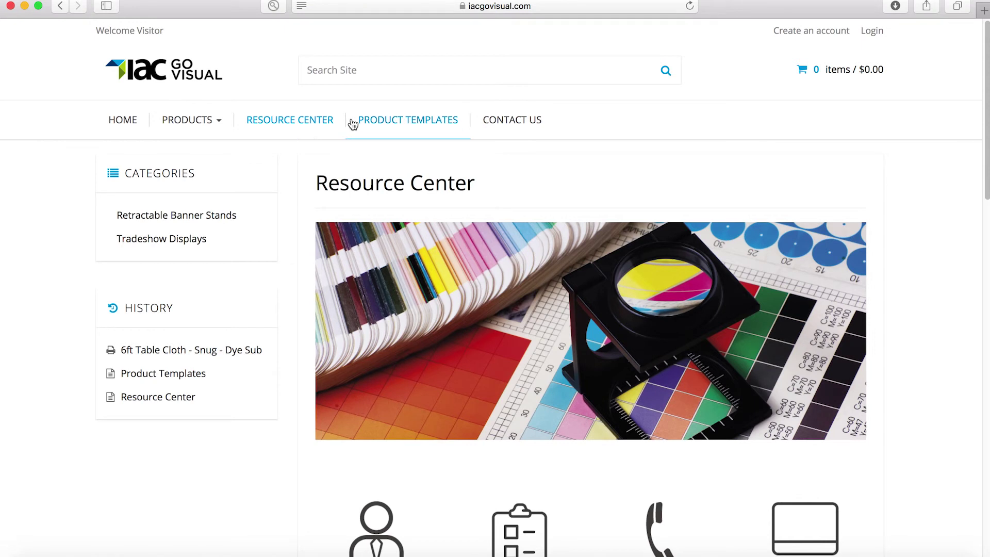
pyautogui.scroll(-2, 353, 128)
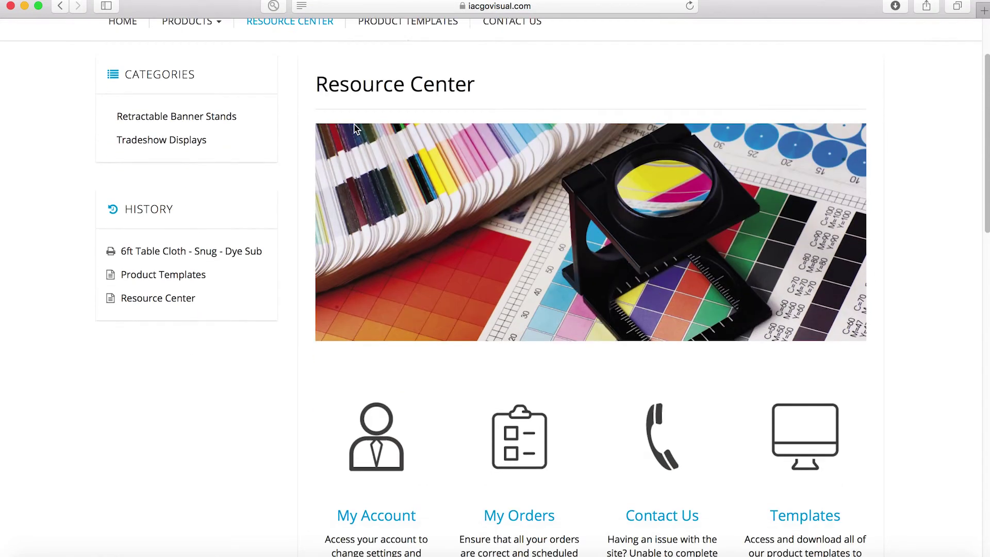
pyautogui.scroll(-5, 354, 129)
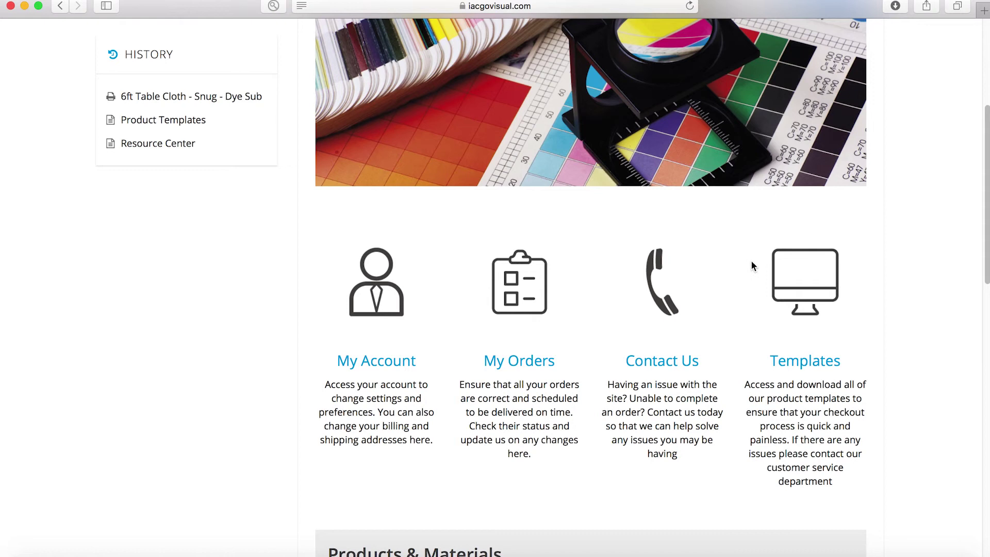
pyautogui.click(807, 365)
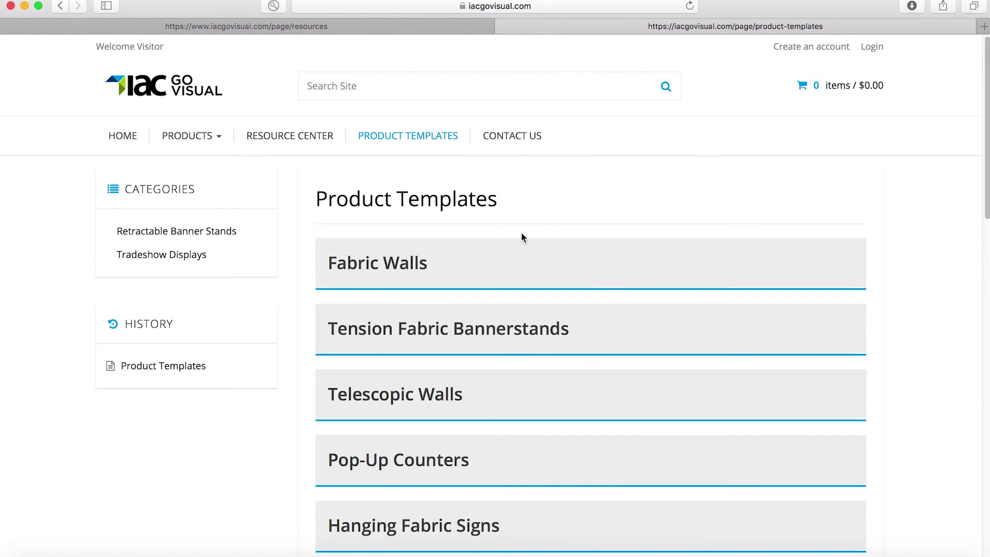
pyautogui.click(505, 258)
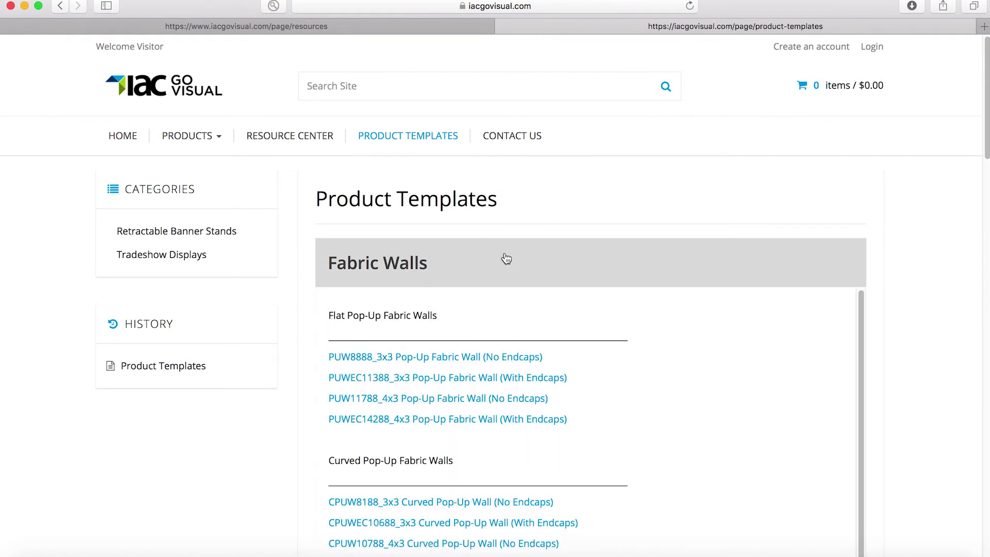